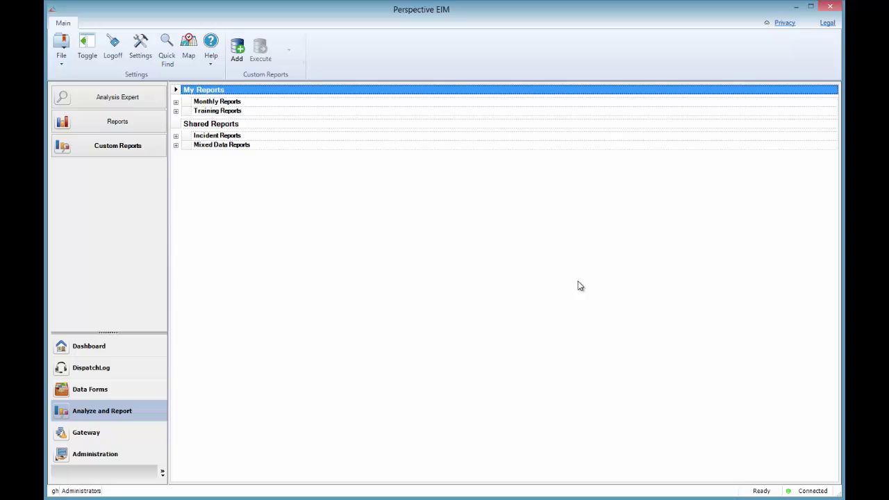
Open Sample Report from the Training Reports category for editing and launch its design view.
click(176, 111)
click(223, 137)
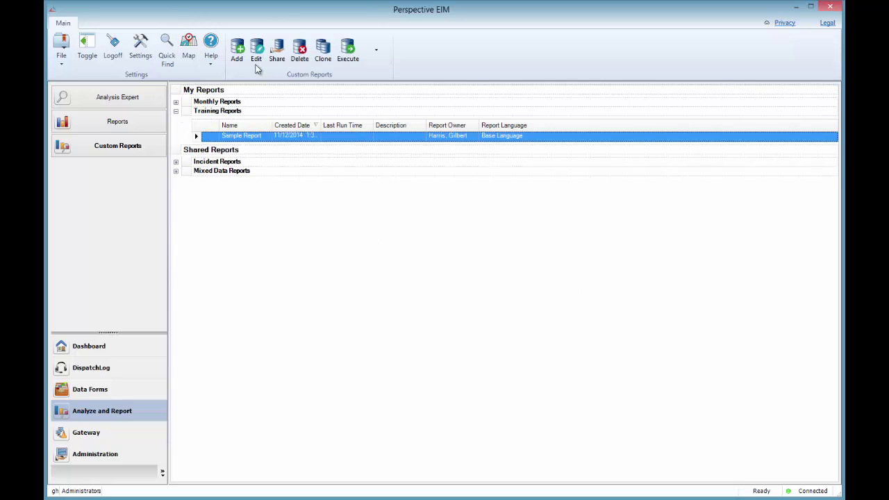
click(257, 61)
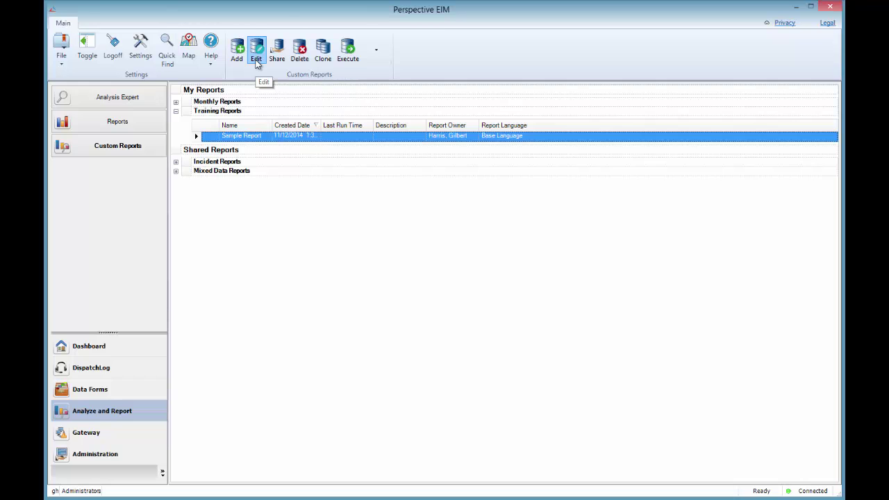
drag(374, 113, 283, 103)
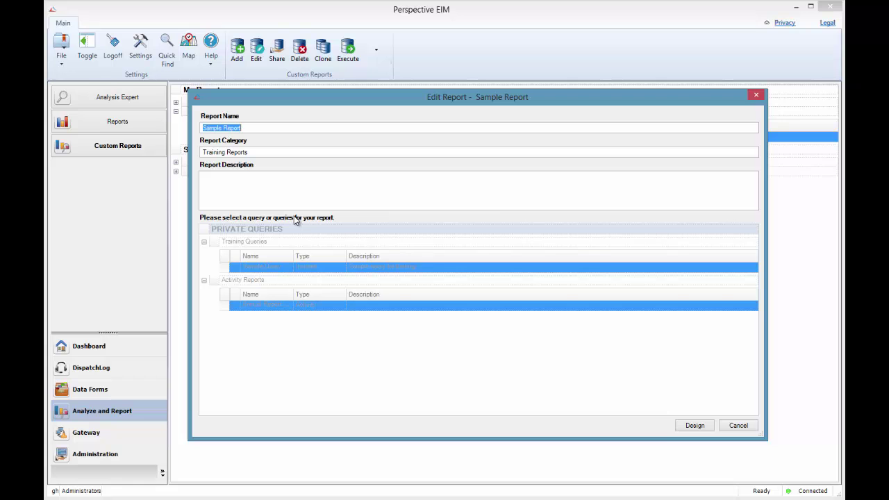
click(700, 427)
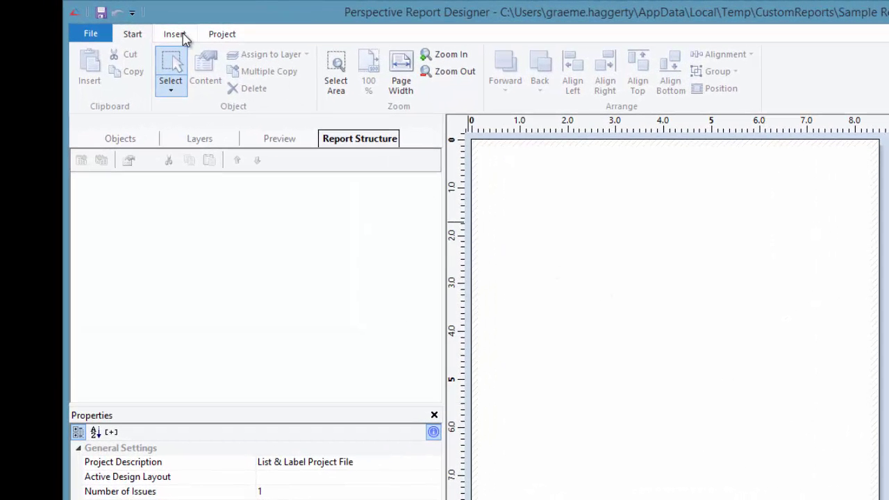
Insert a text object about 6.6 × 1.8 in near the top of the page containing the free text "Report Title".
click(176, 35)
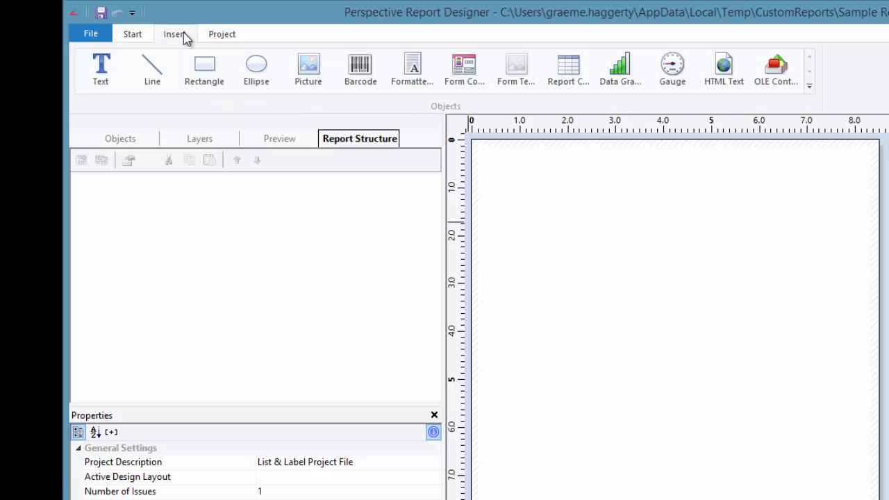
click(113, 80)
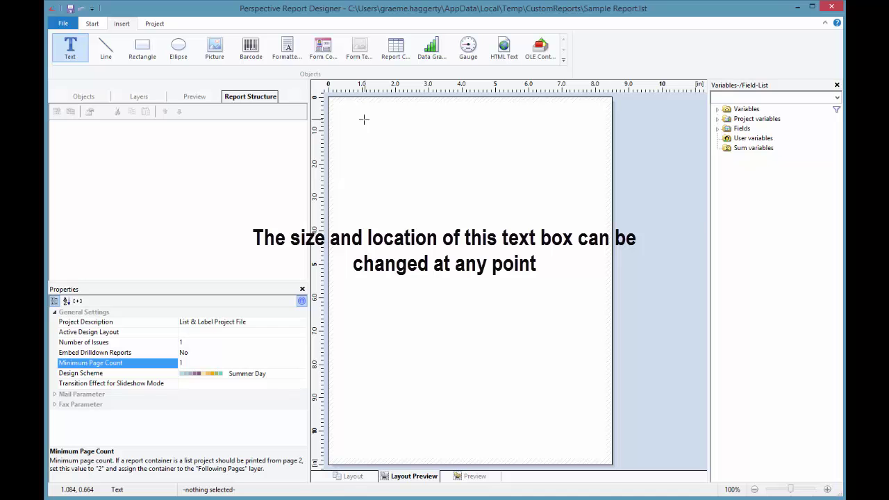
drag(364, 120, 584, 180)
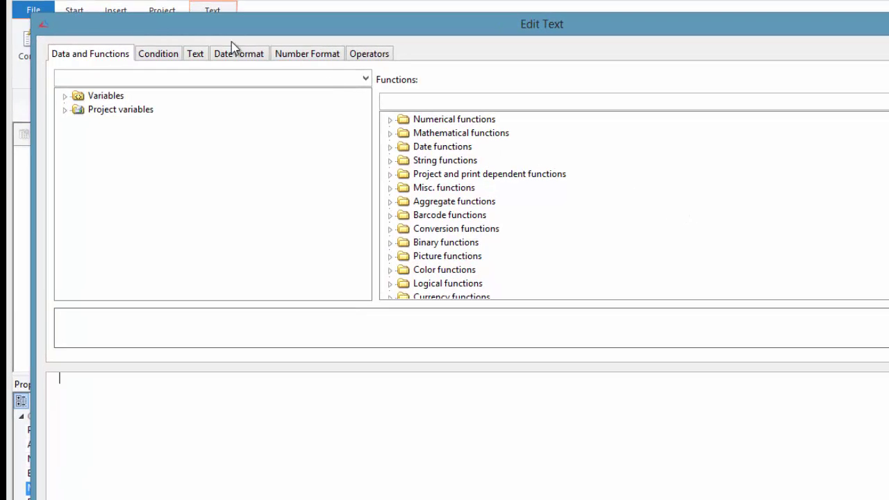
click(202, 59)
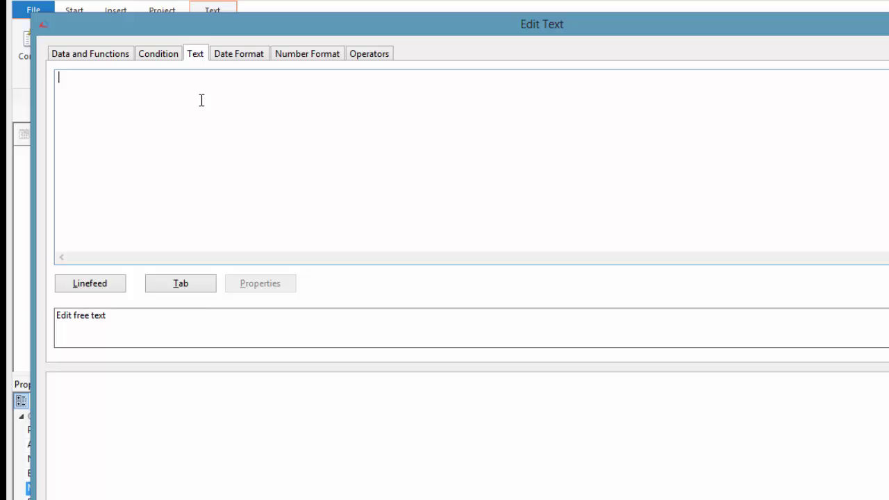
text(Report Title)
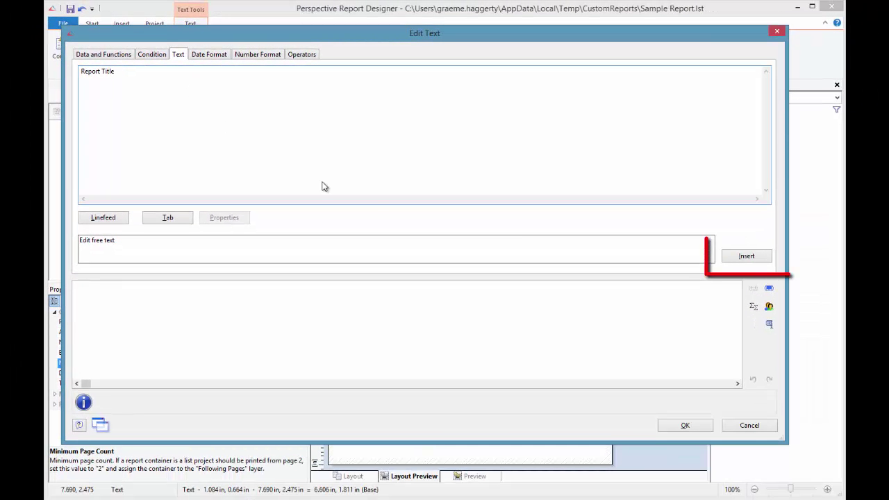
click(747, 257)
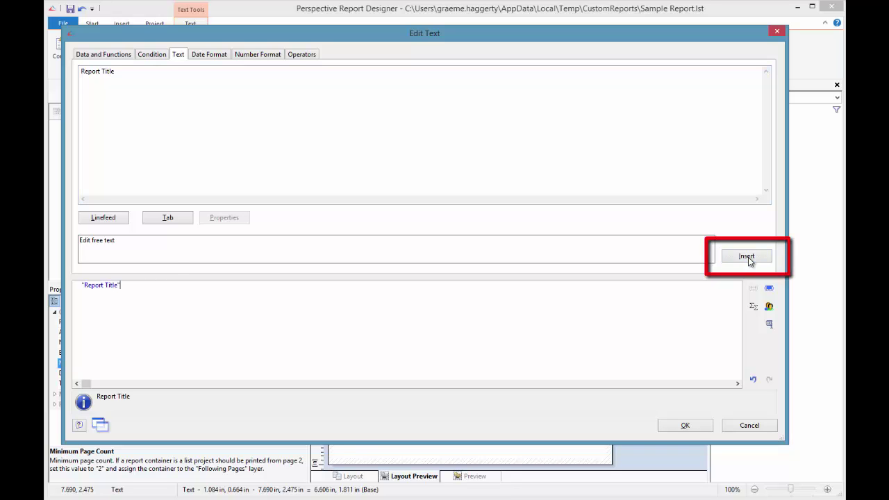
click(685, 425)
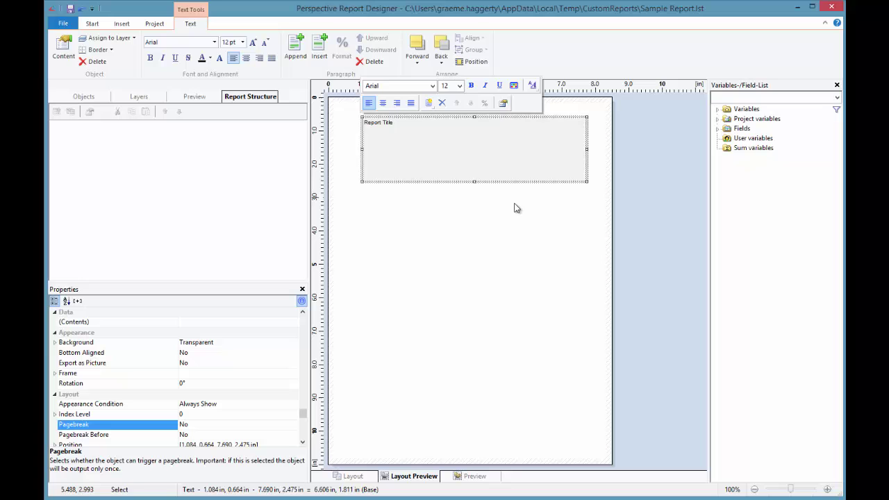
Format the Report Title text as 72 pt, bold and centred.
click(460, 87)
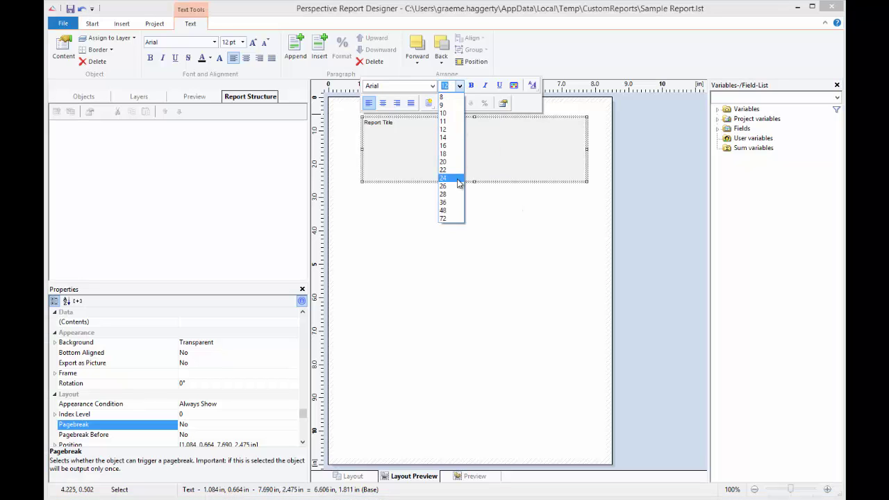
click(450, 219)
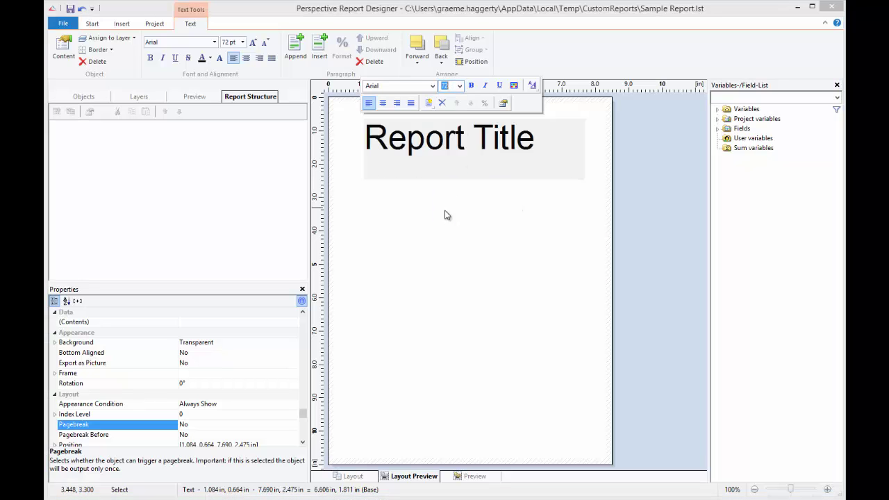
click(471, 86)
click(382, 103)
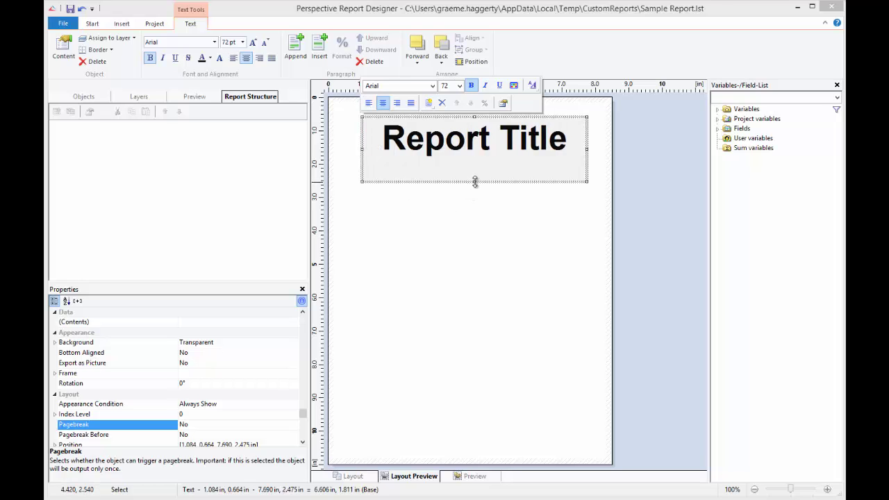
Shorten the title box to about 1.33 in high and move it down to about 1.1 in from the page top.
drag(475, 182, 475, 166)
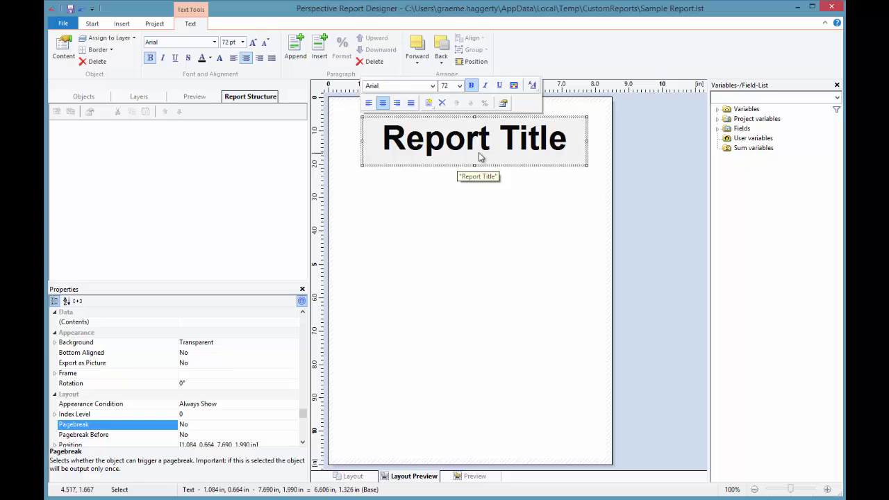
click(478, 210)
drag(478, 210, 477, 173)
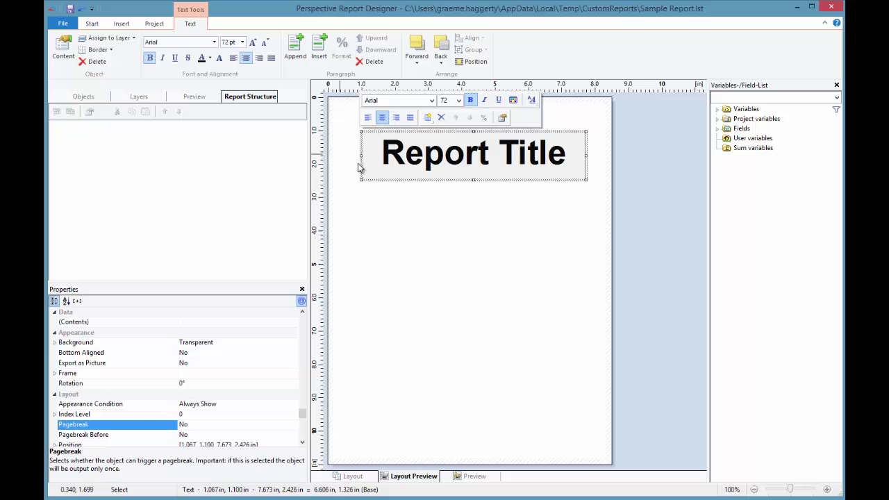
Insert a text object about 6.1 × 0.8 in below the title with the expression "Report Subtitle" in quotation marks.
click(122, 24)
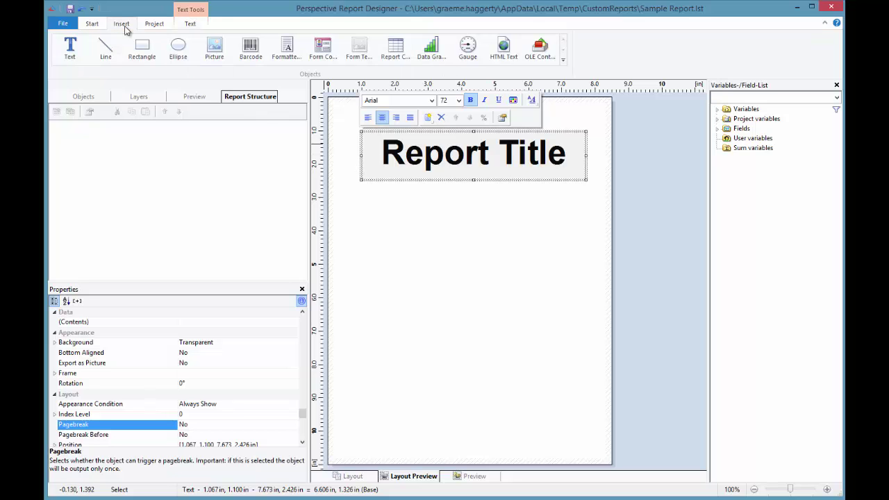
click(74, 53)
drag(369, 196, 573, 222)
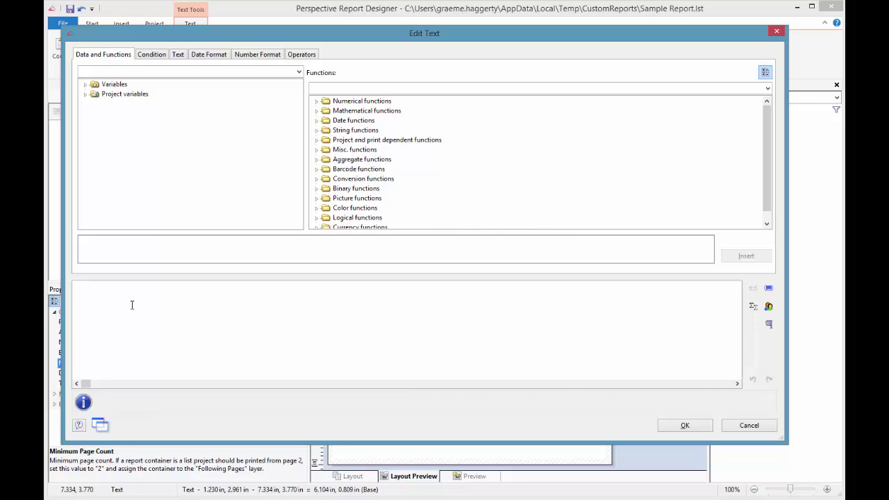
text("Report)
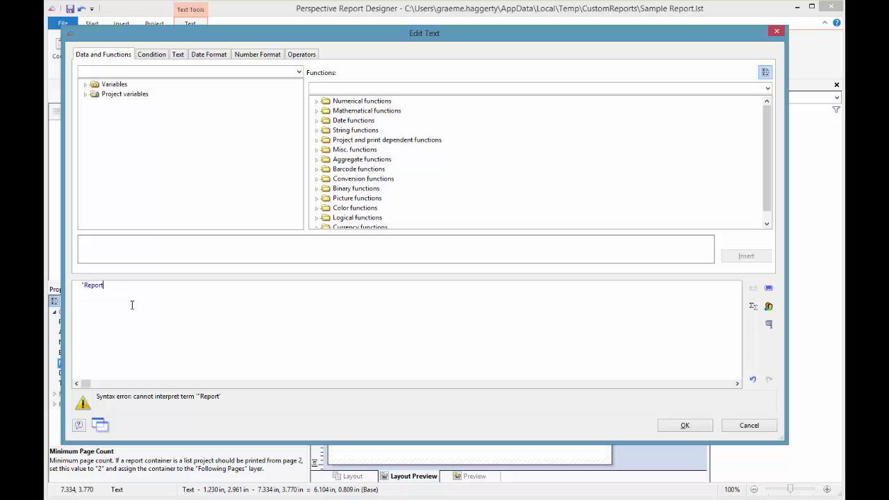
text( Subtitle)
text(")
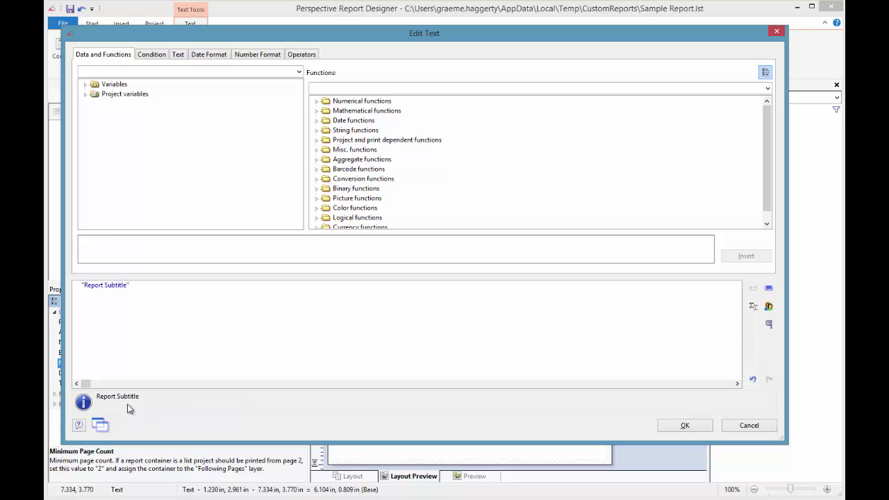
click(673, 427)
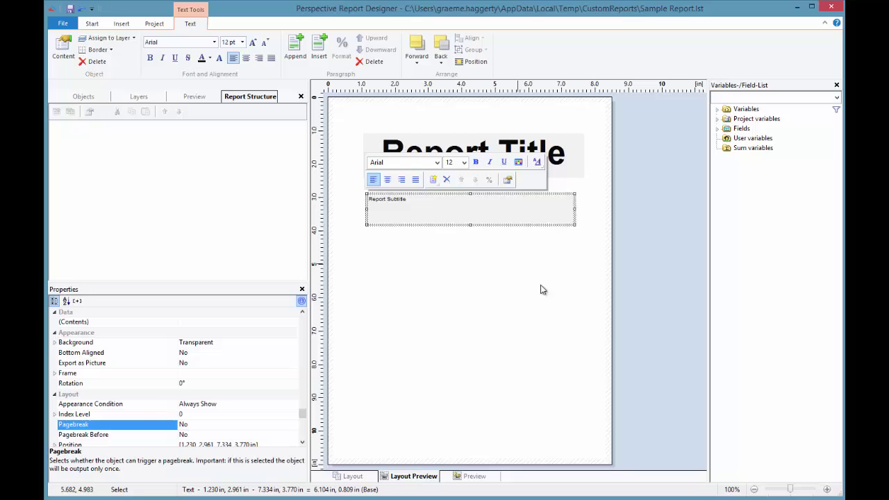
Format the Report Subtitle text as 24 pt, bold and centred, and shorten its box to about 0.55 in high.
click(464, 163)
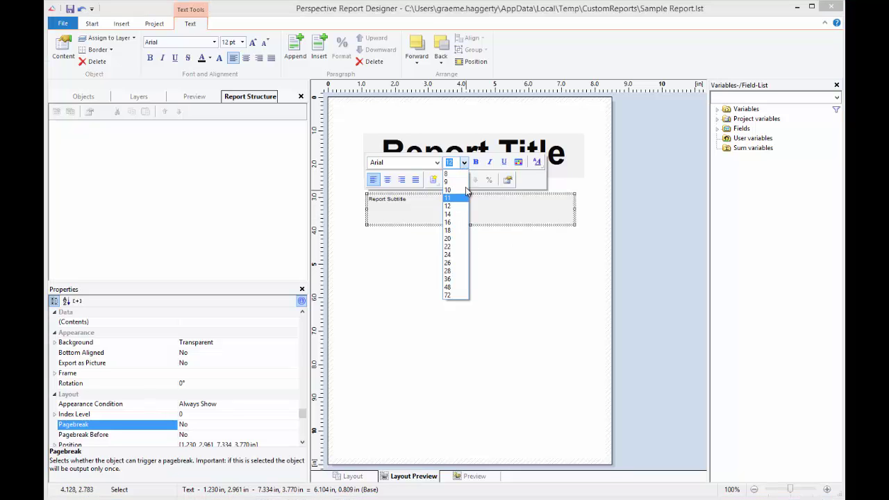
click(453, 253)
click(476, 162)
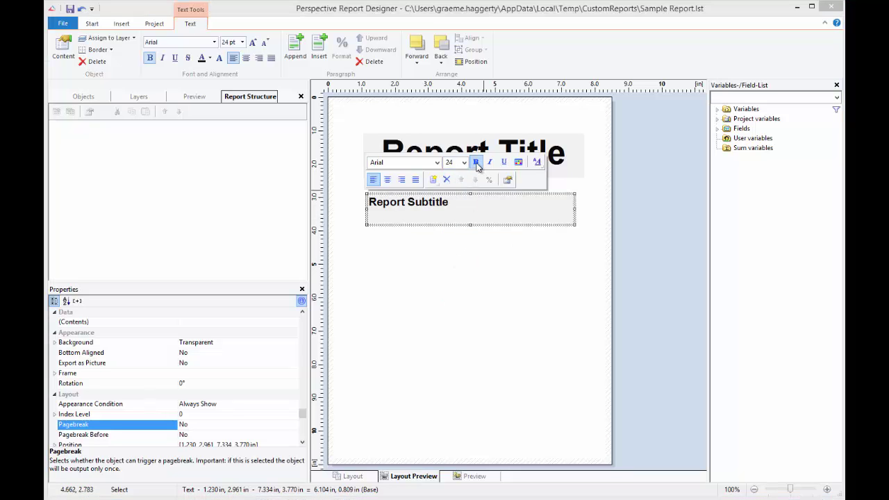
click(387, 179)
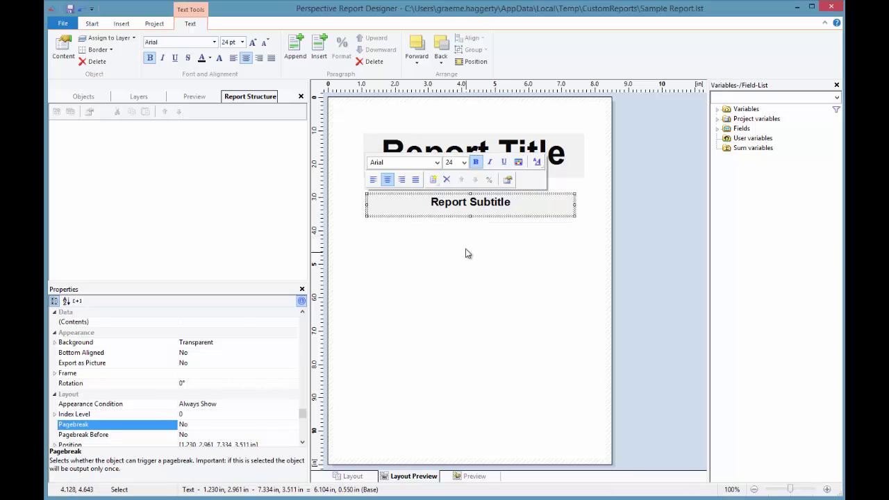
click(466, 253)
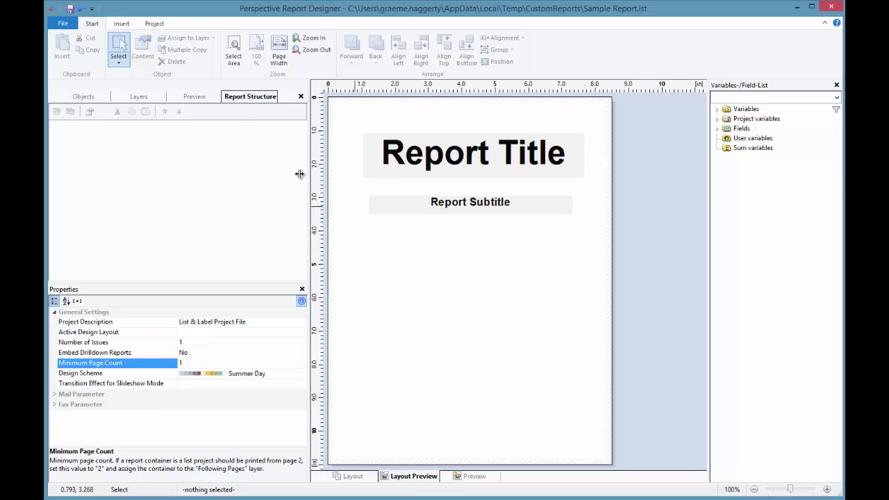
Insert a picture object about 6.3 × 2.3 in below the subtitle, with a file as its picture source.
click(121, 24)
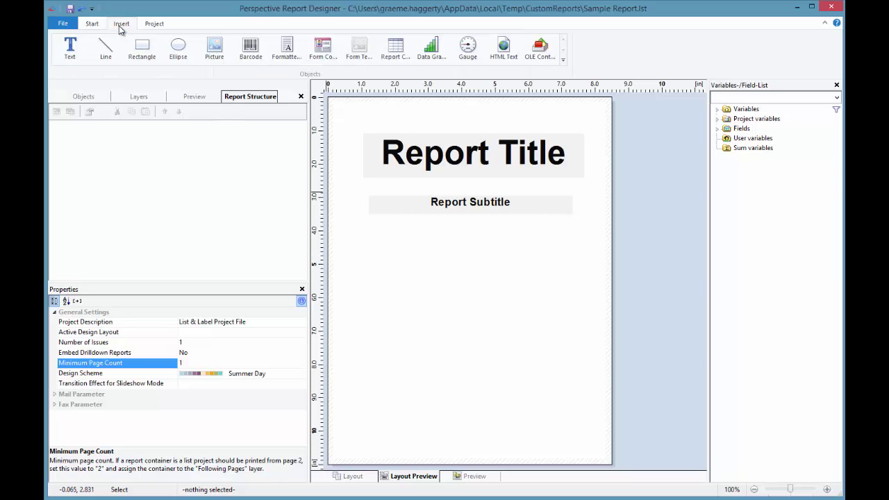
click(214, 52)
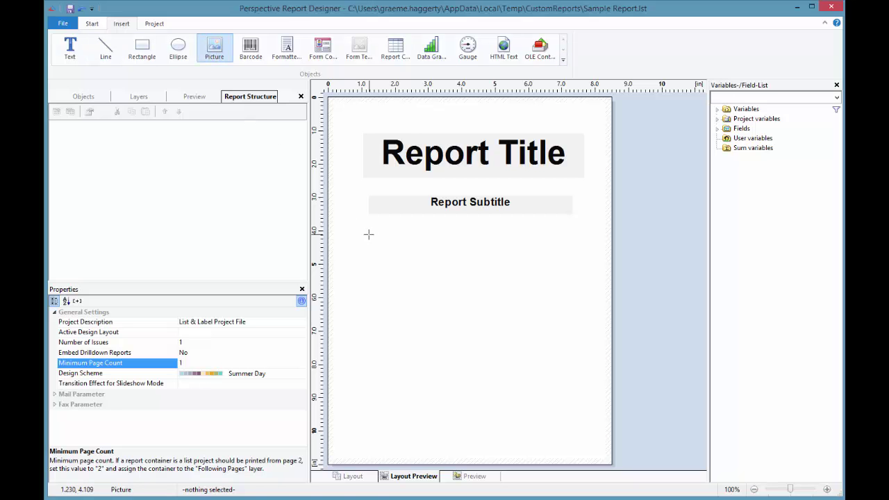
drag(369, 234, 579, 312)
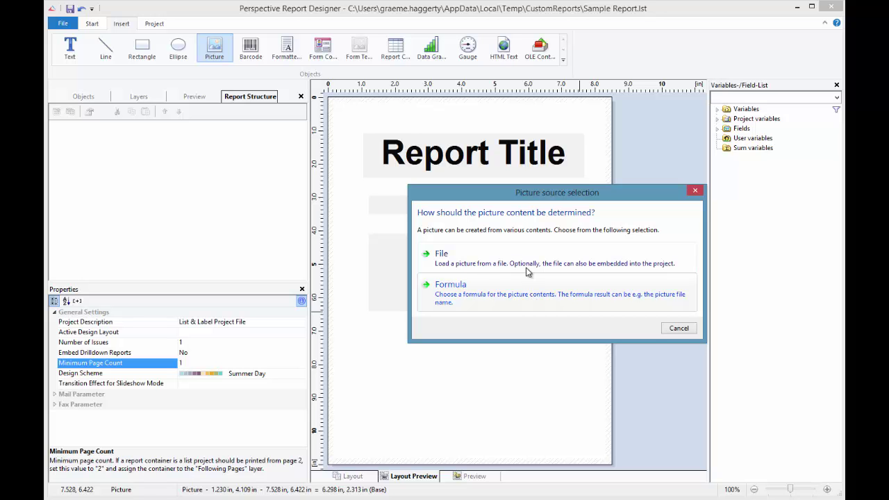
click(526, 261)
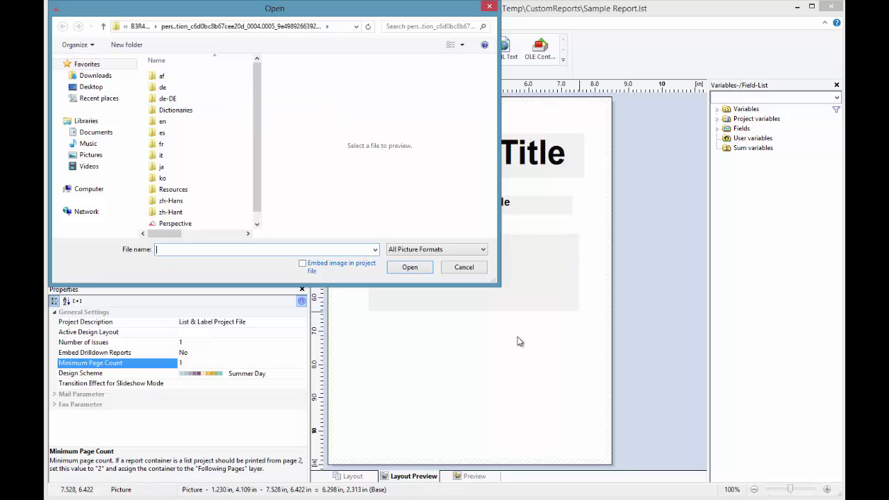
Load the image CF-corp-NEW from the Cassia Fischer folder under Training Samples Images, embedding it in the project file.
click(97, 87)
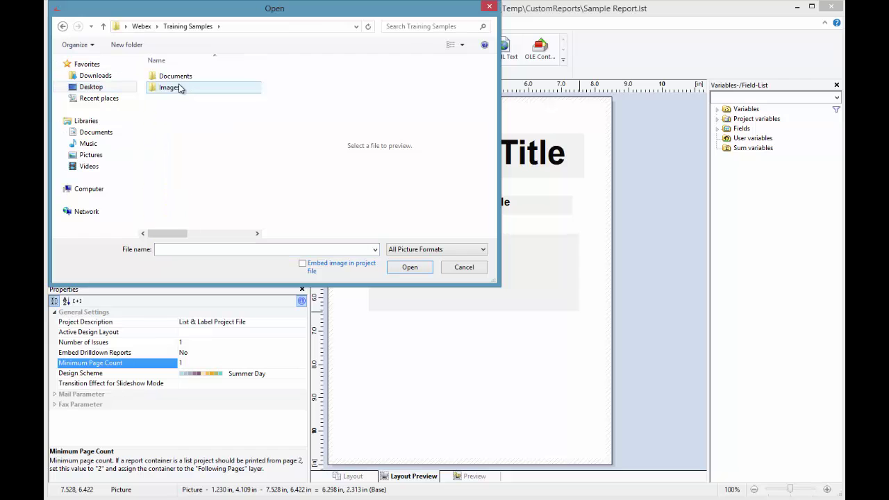
double_click(179, 89)
double_click(181, 77)
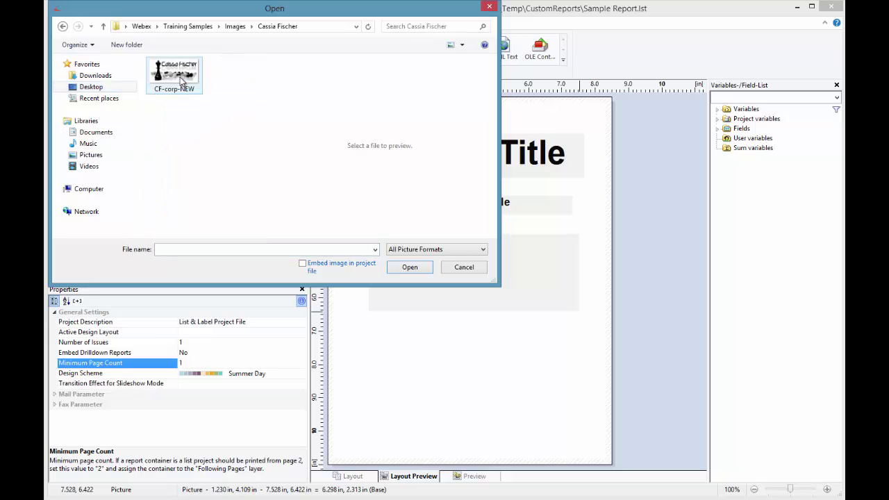
click(180, 82)
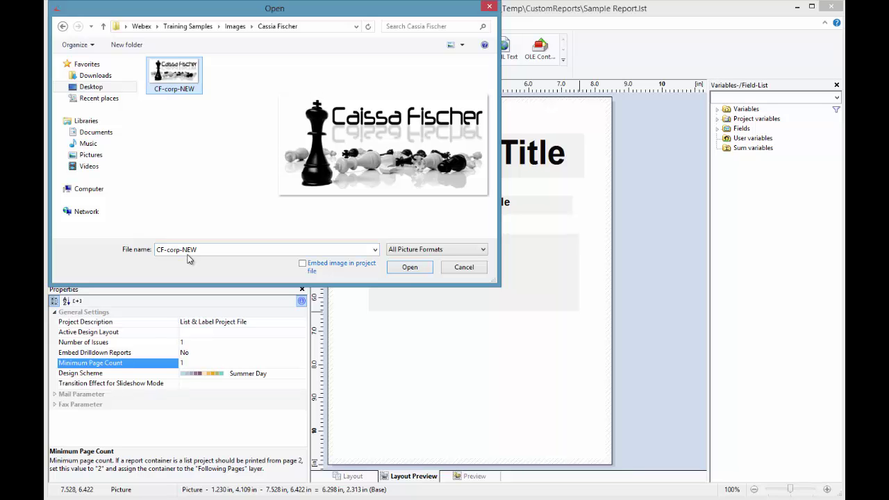
click(303, 264)
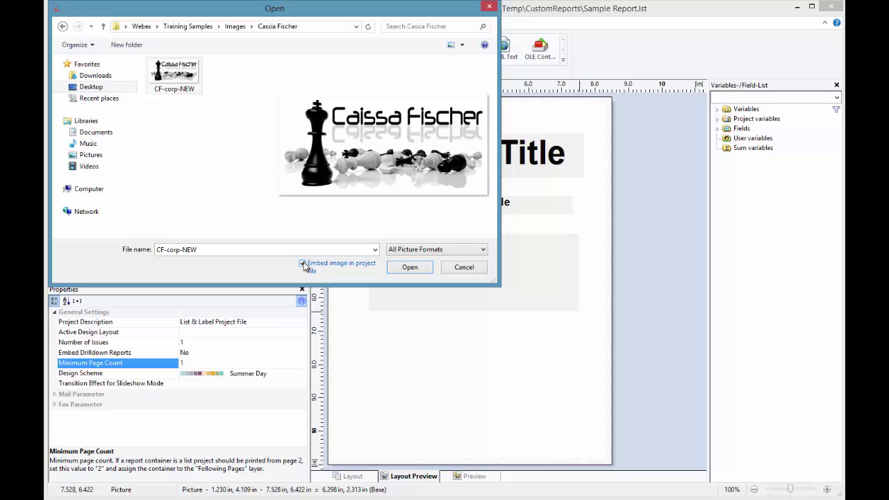
click(410, 267)
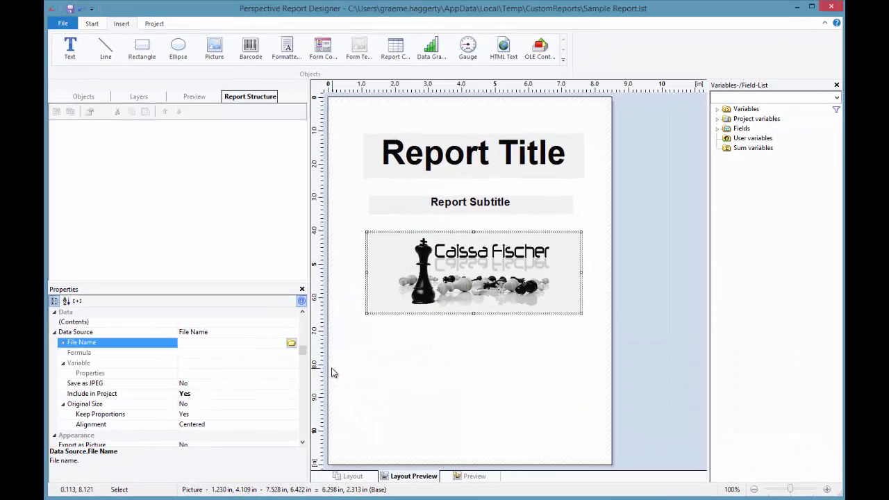
Display the report's layers and assign the Report Title text to the First Page layer.
click(134, 98)
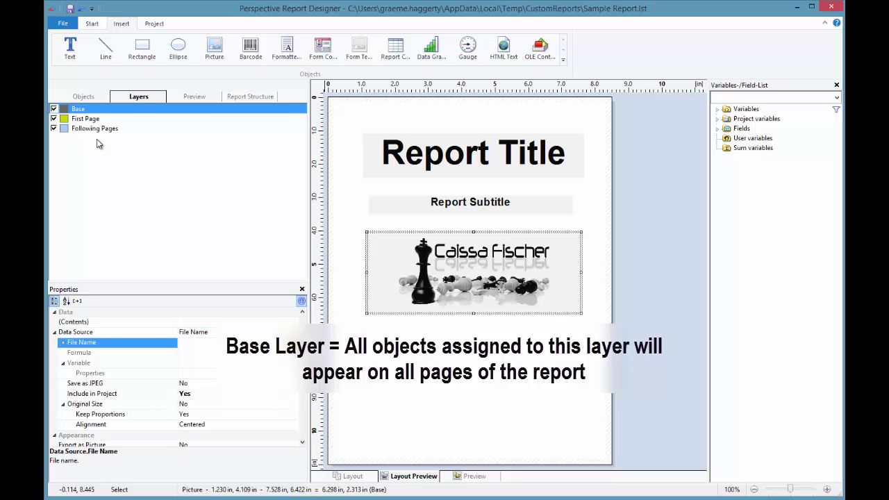
mouse_move(116, 123)
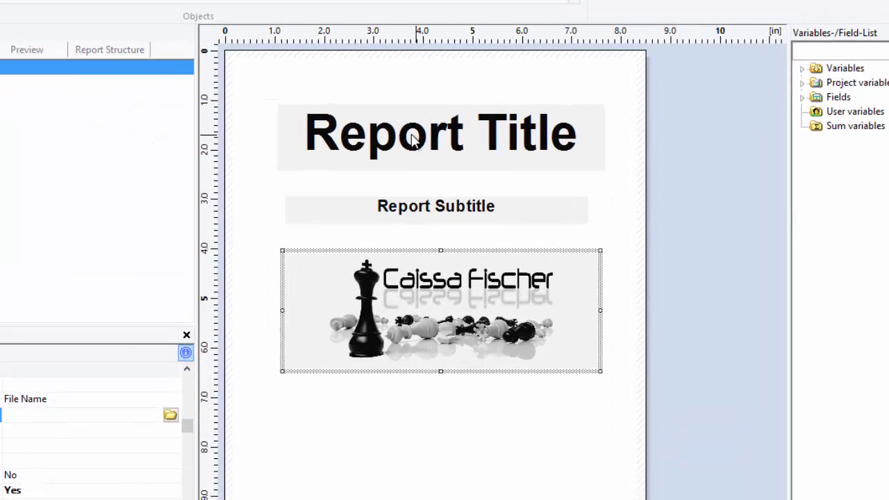
right_click(453, 157)
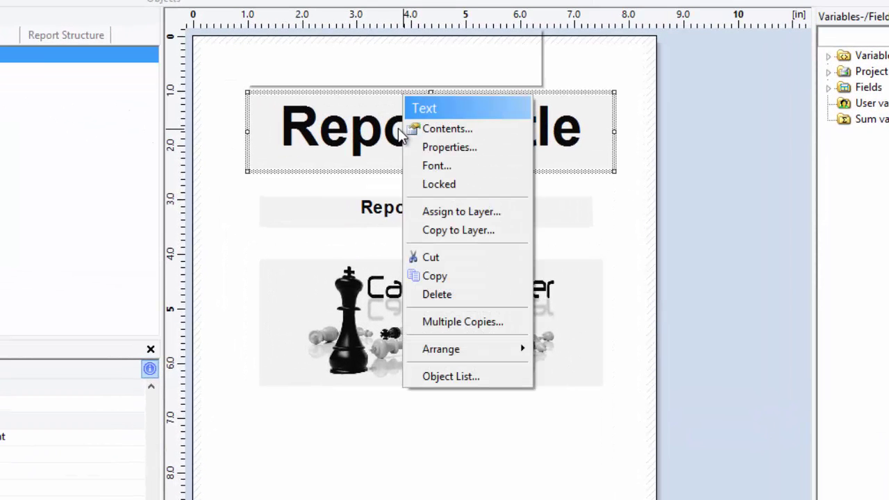
click(433, 212)
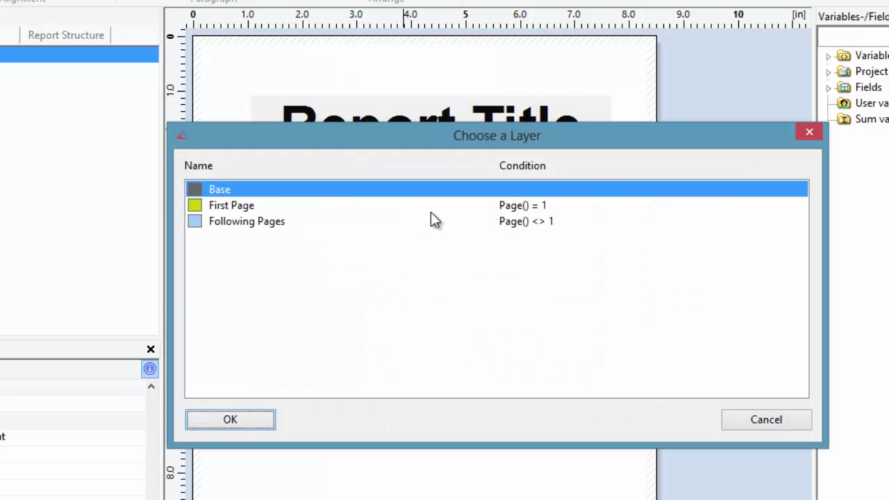
click(236, 207)
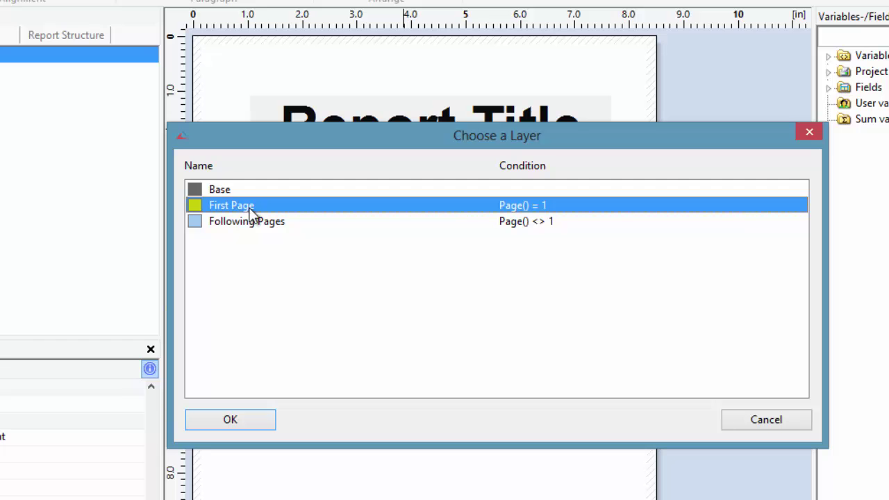
click(244, 418)
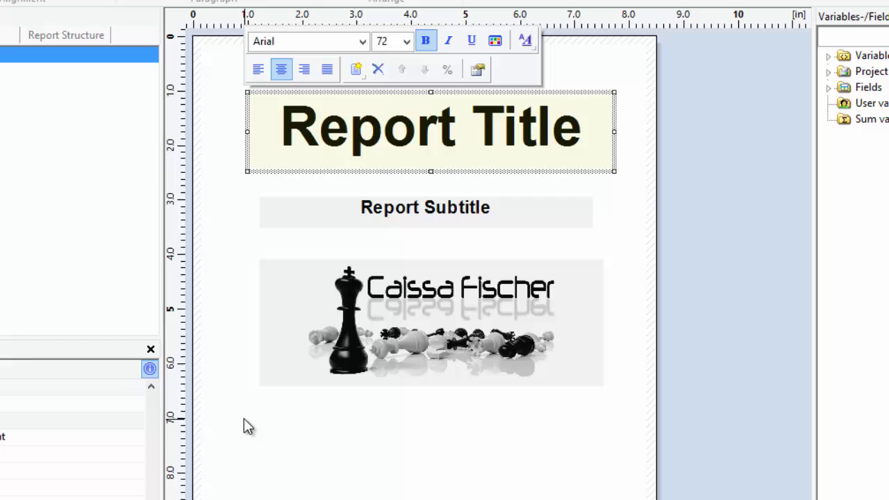
Assign the Report Subtitle text to the Following Pages layer.
click(376, 214)
right_click(376, 215)
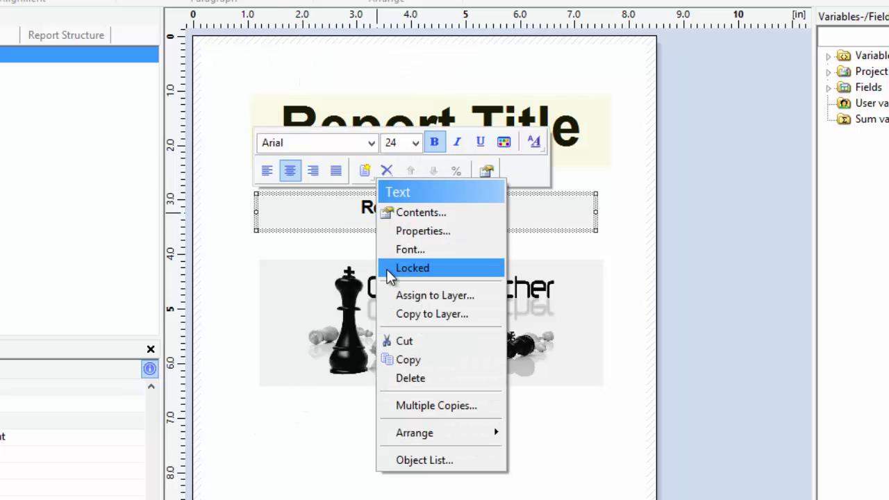
click(394, 296)
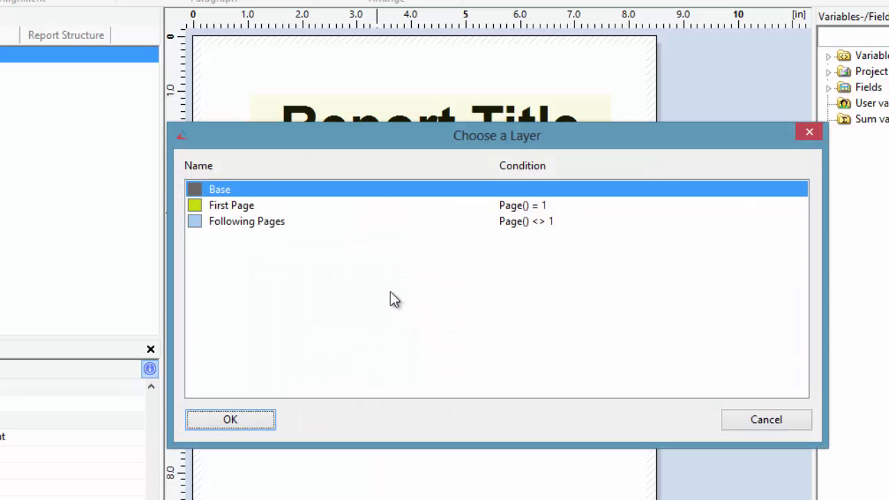
click(243, 226)
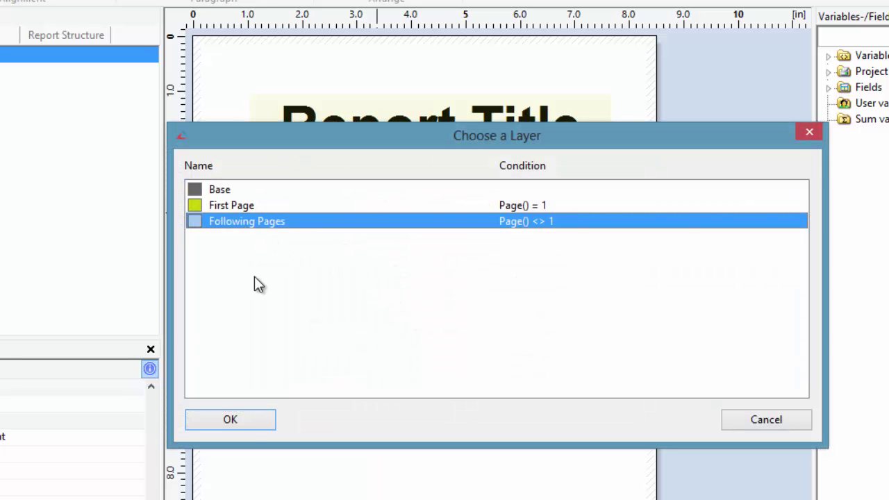
click(247, 421)
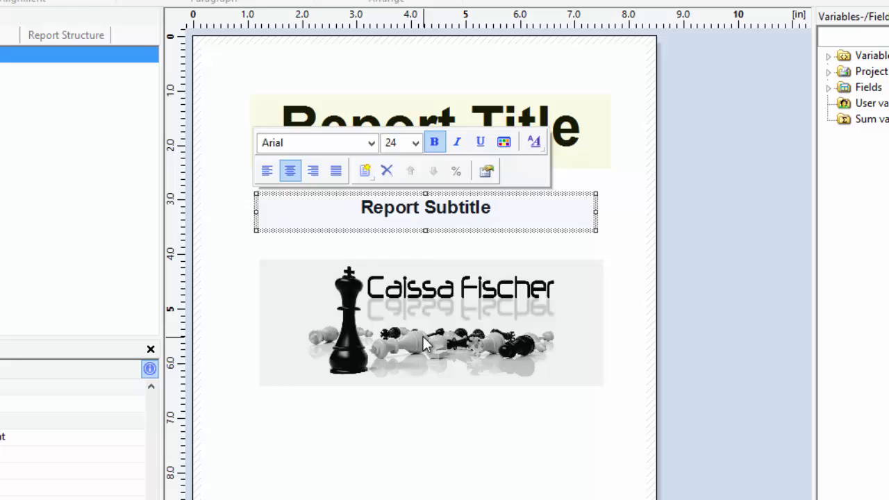
Assign the company logo picture below the subtitle to the First Page layer.
click(427, 345)
right_click(424, 341)
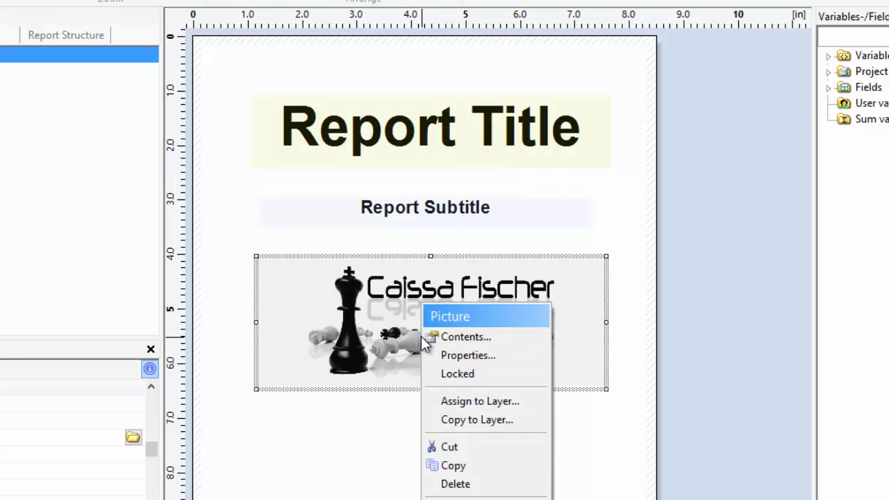
click(438, 403)
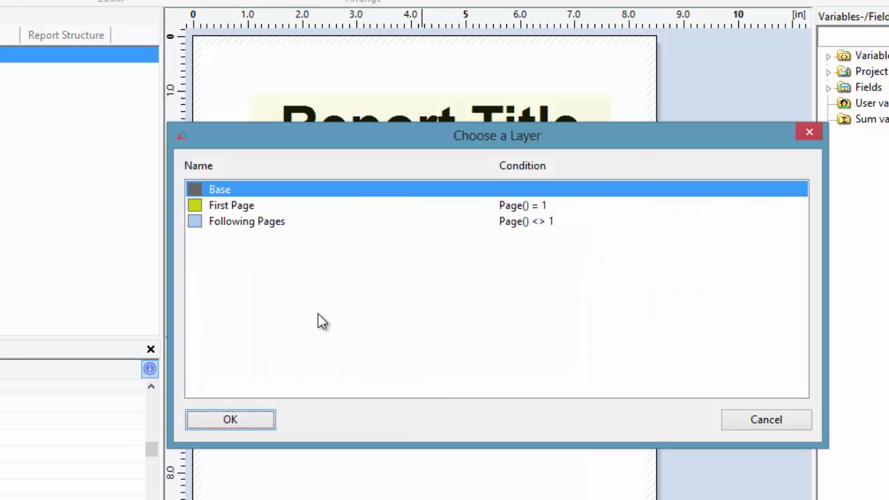
click(232, 206)
click(257, 419)
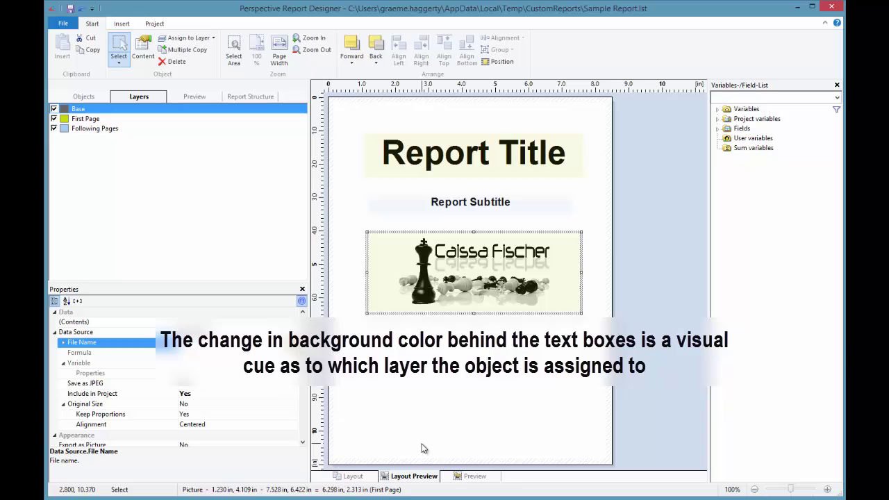
Compare the report's print preview with its layout preview to check which objects print on the first page.
click(455, 477)
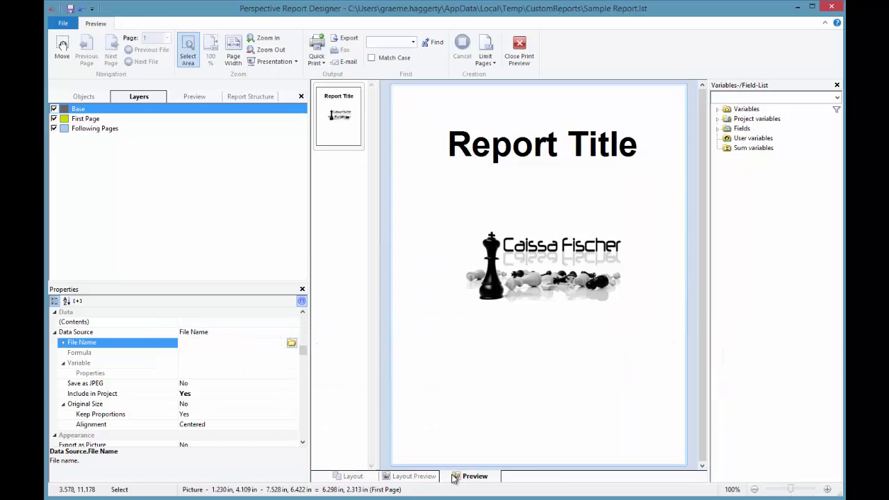
click(414, 477)
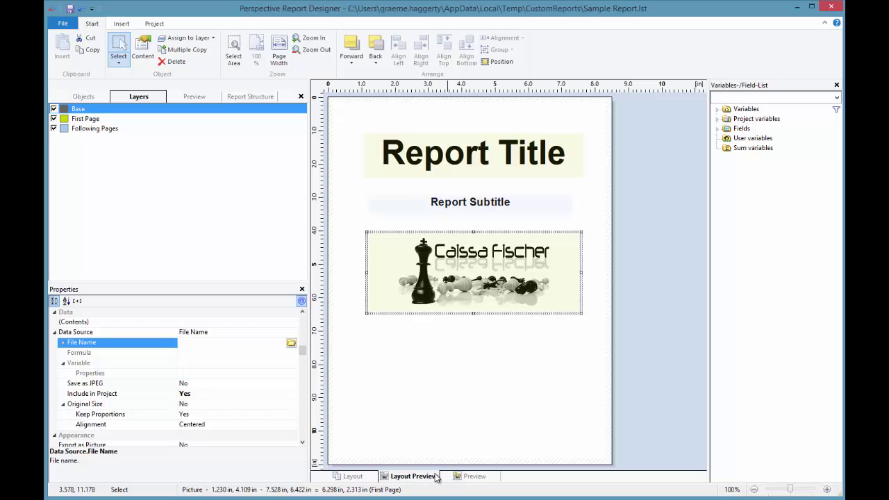
click(461, 478)
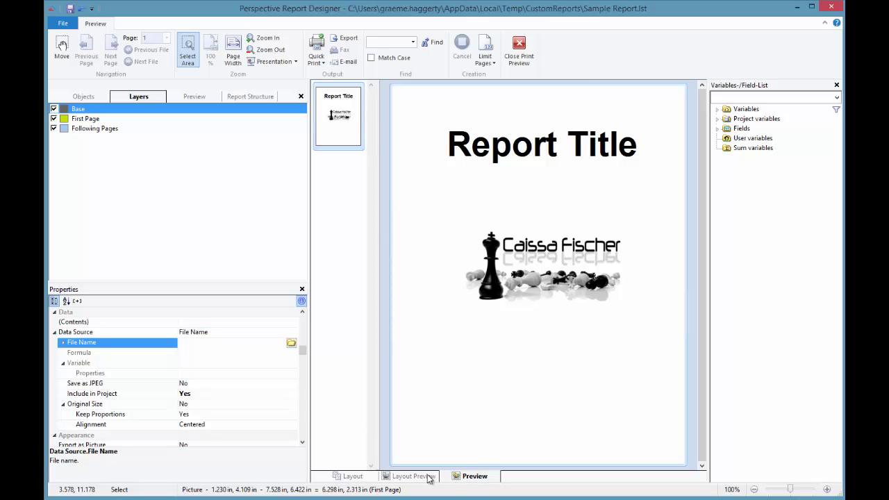
click(428, 476)
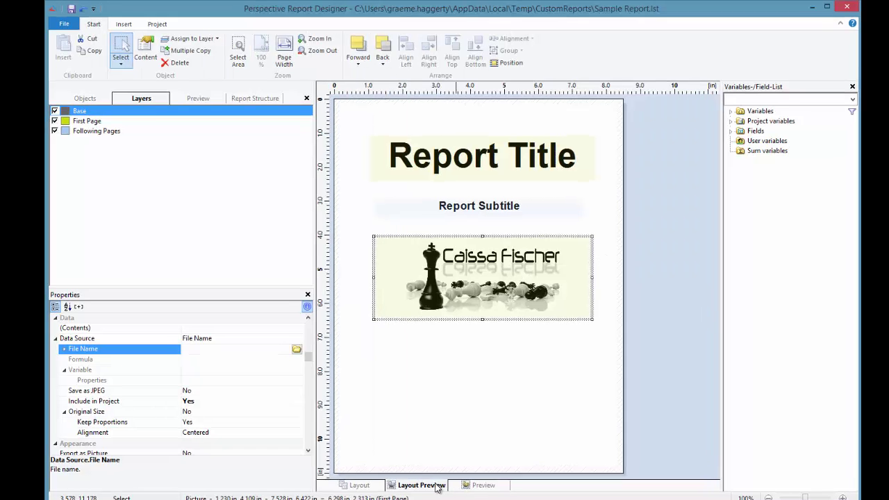